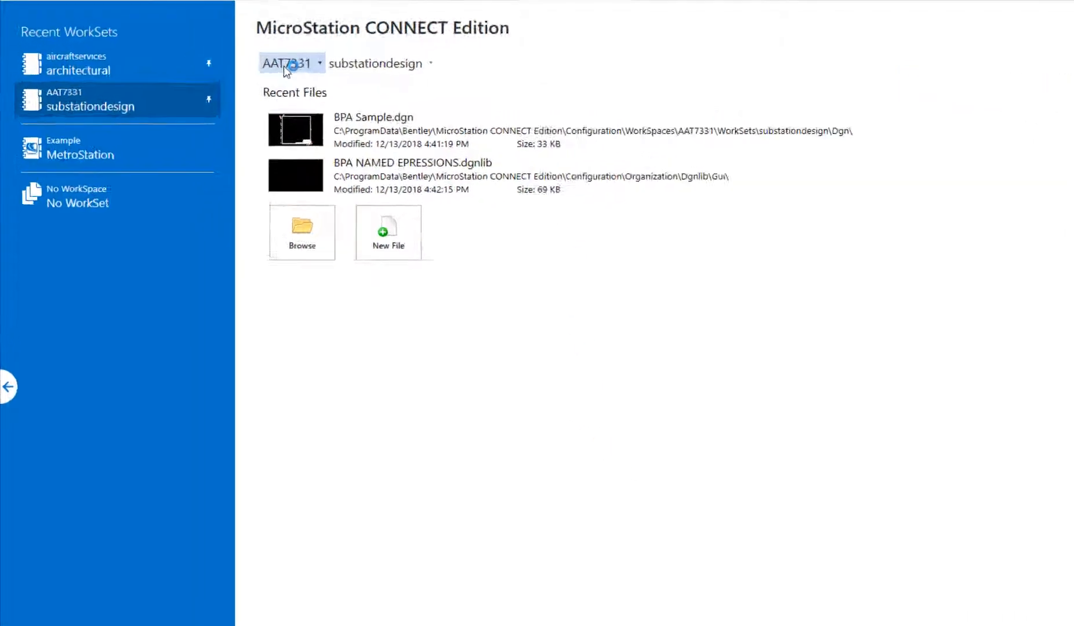
Switch to the aircraftservices WorkSpace and open the recent drawing 2D FFA Seedhybridblk.dgn
click(285, 63)
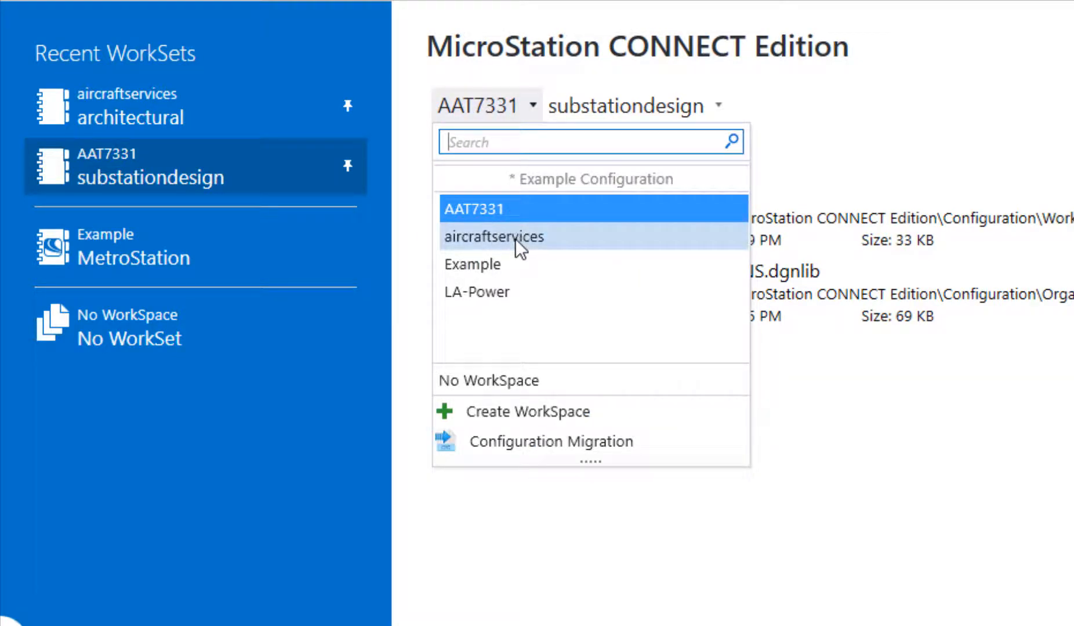
click(507, 207)
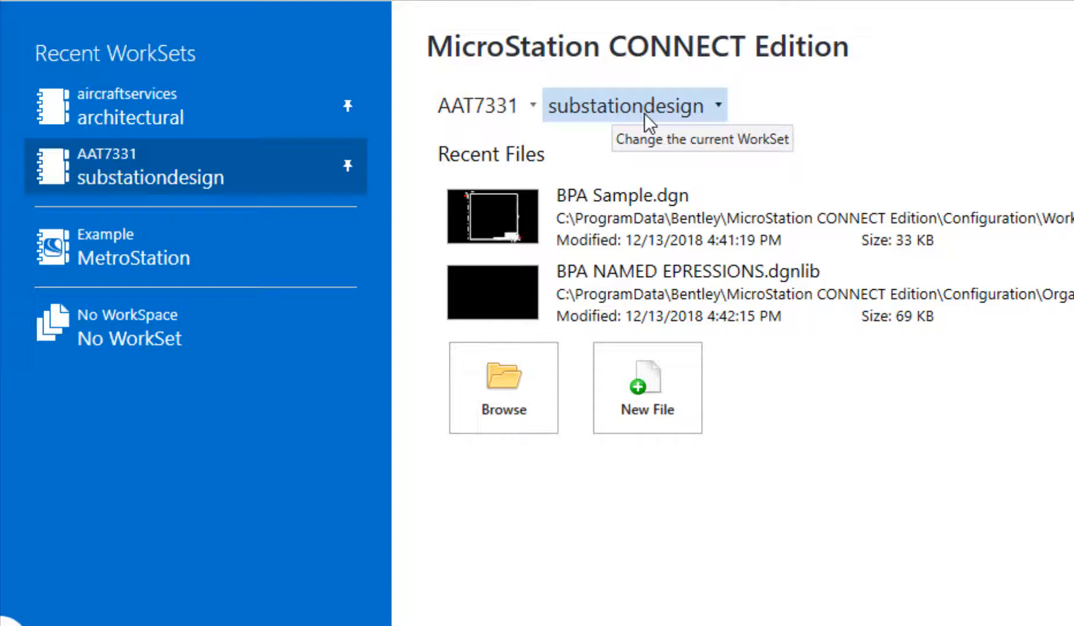
click(491, 105)
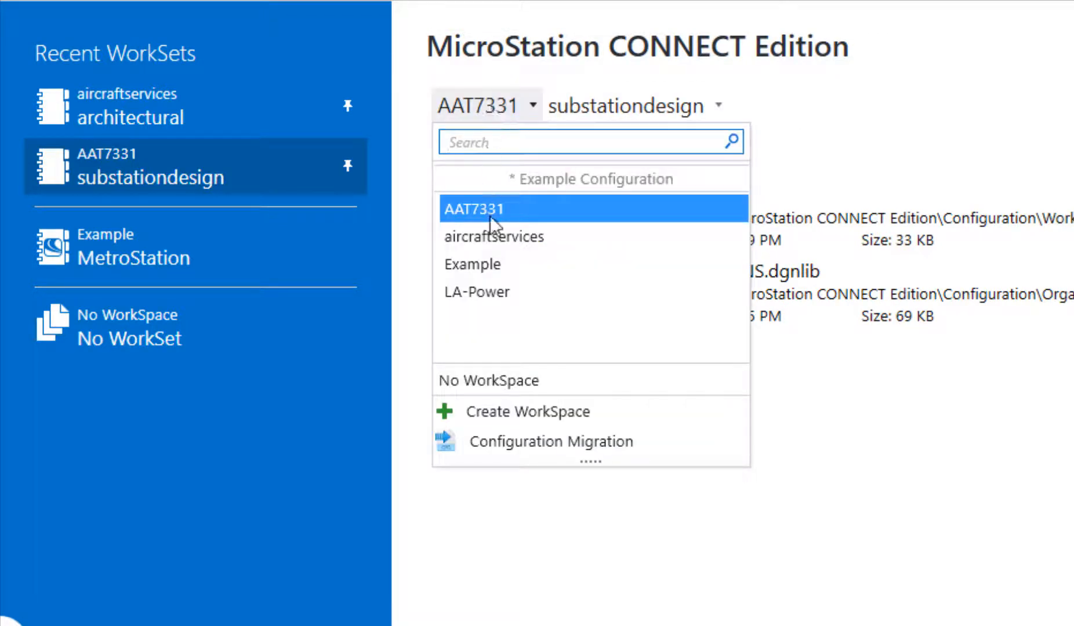
click(501, 238)
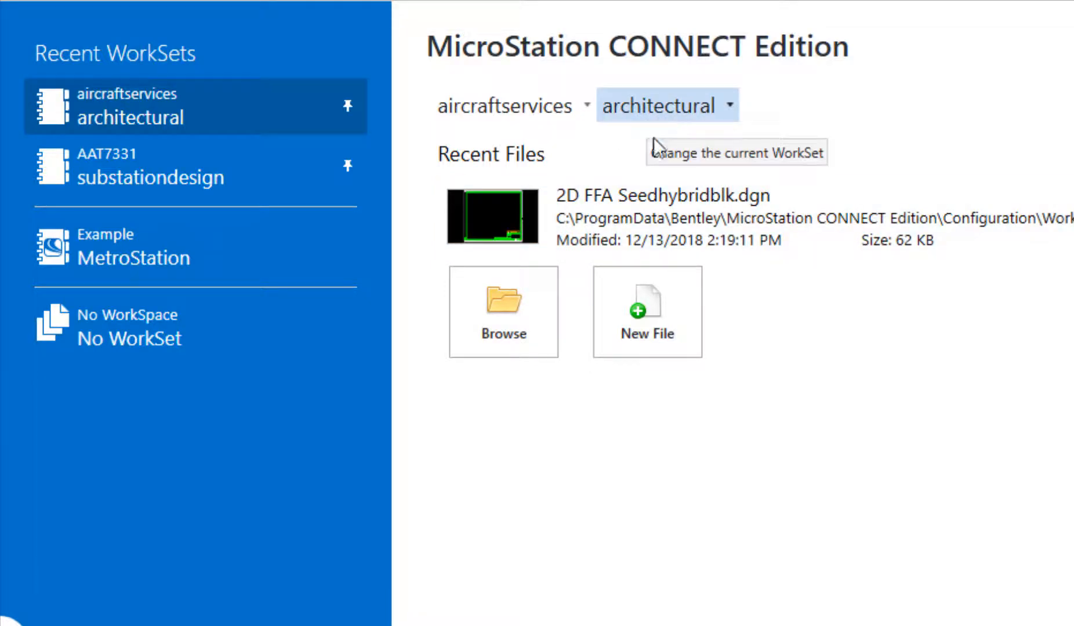
click(650, 214)
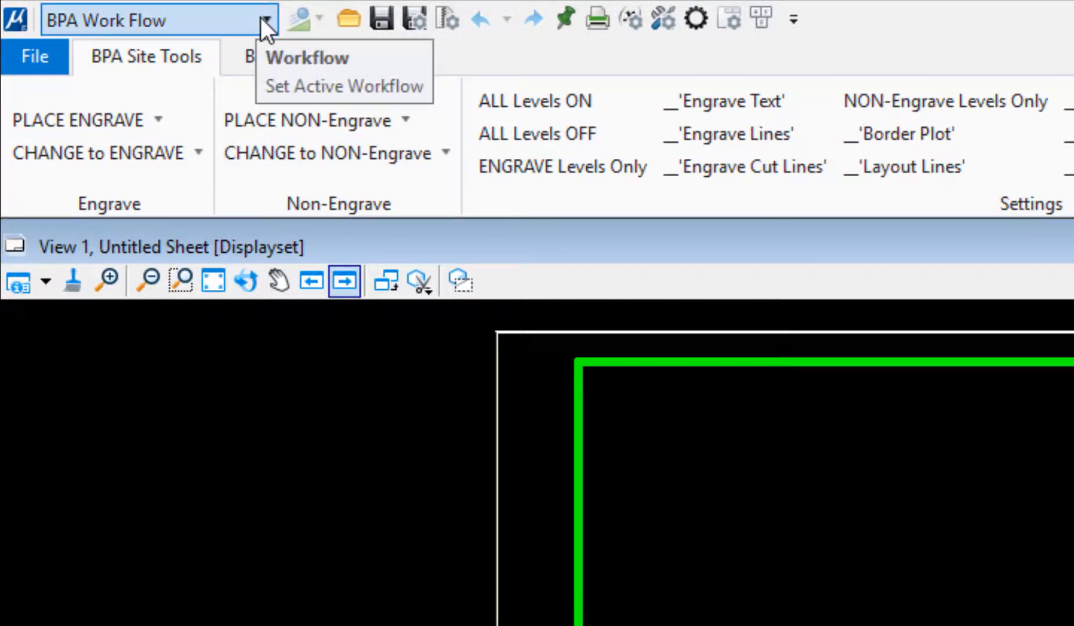
Keep BPA Work Flow as the active workflow and show the BPA Architectural ribbon tab
click(265, 20)
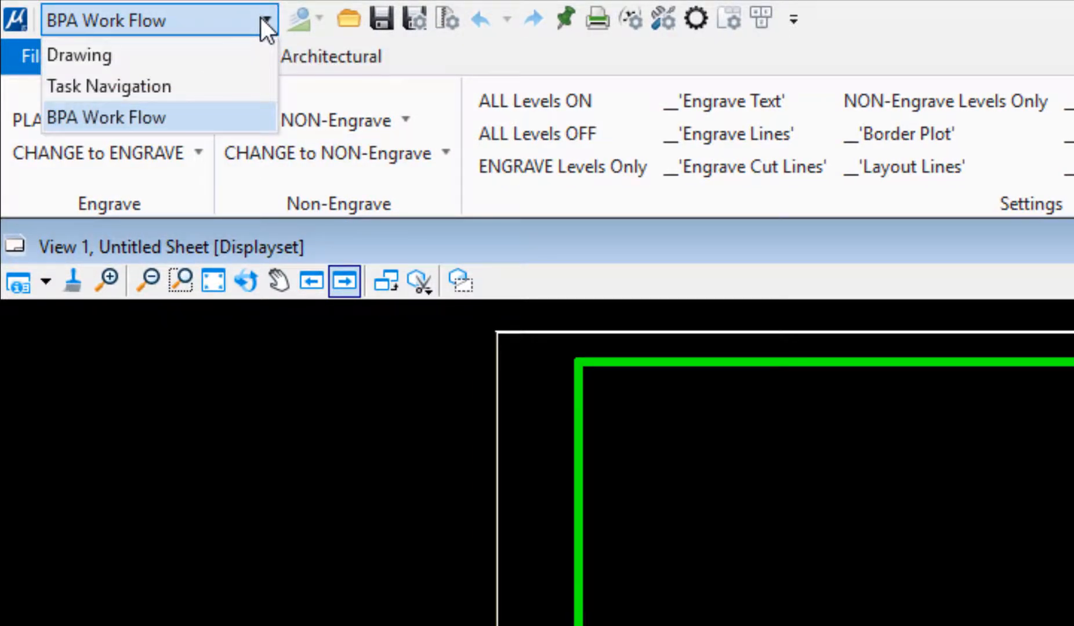
click(171, 116)
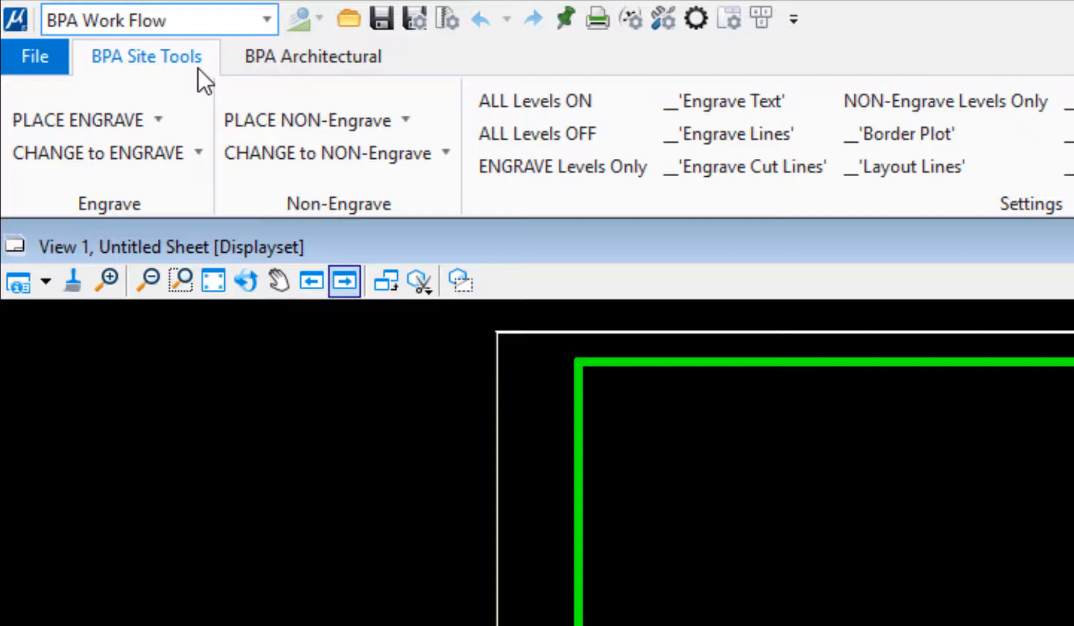
click(302, 57)
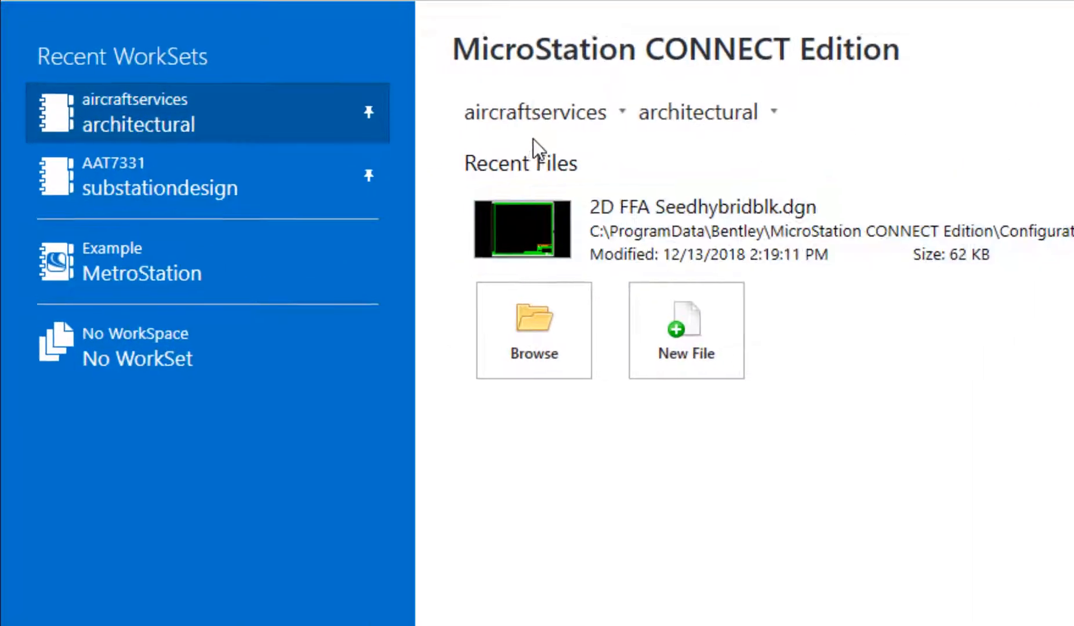
Switch to the AAT7331 WorkSpace and open the recent file BPA Sample.dgn
click(549, 117)
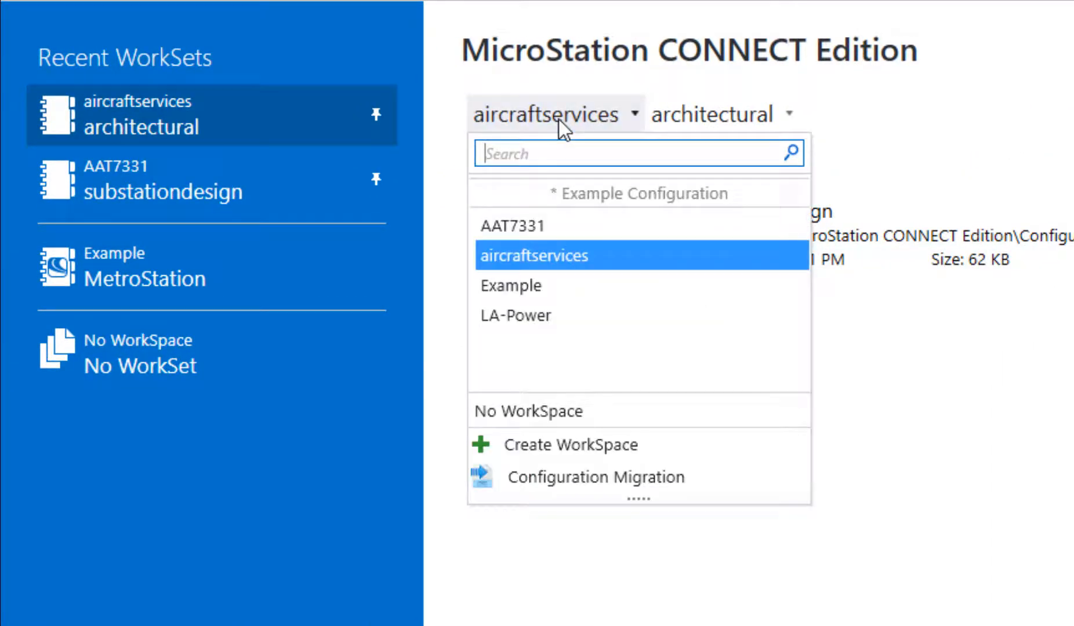
click(537, 227)
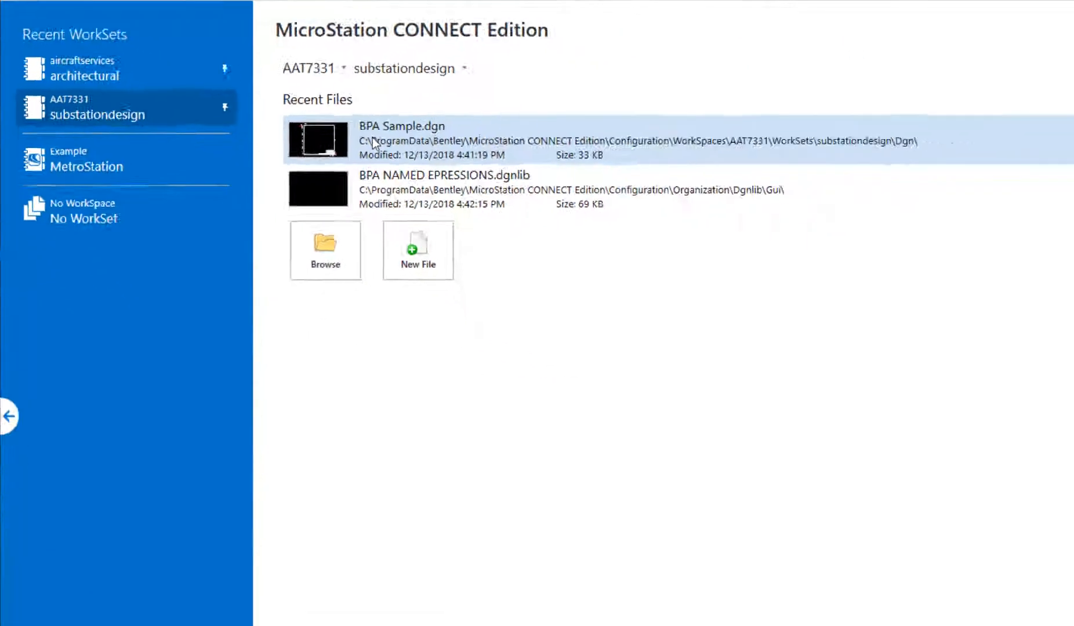
click(624, 229)
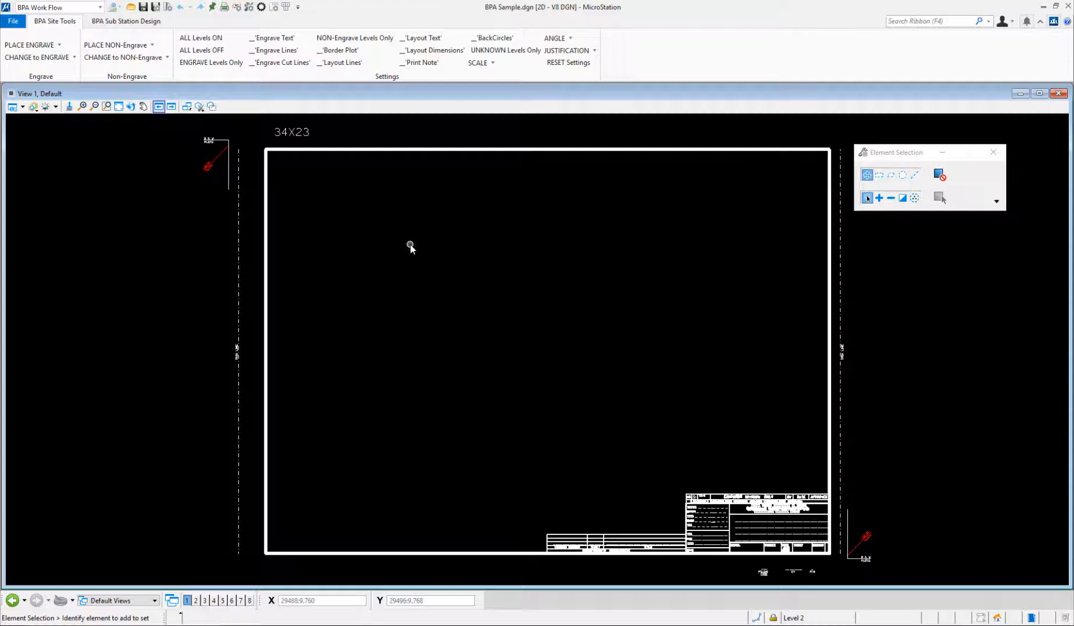
Close the drawing with Ctrl+W and choose No WorkSpace / No WorkSet on the start page
key(ctrl+w)
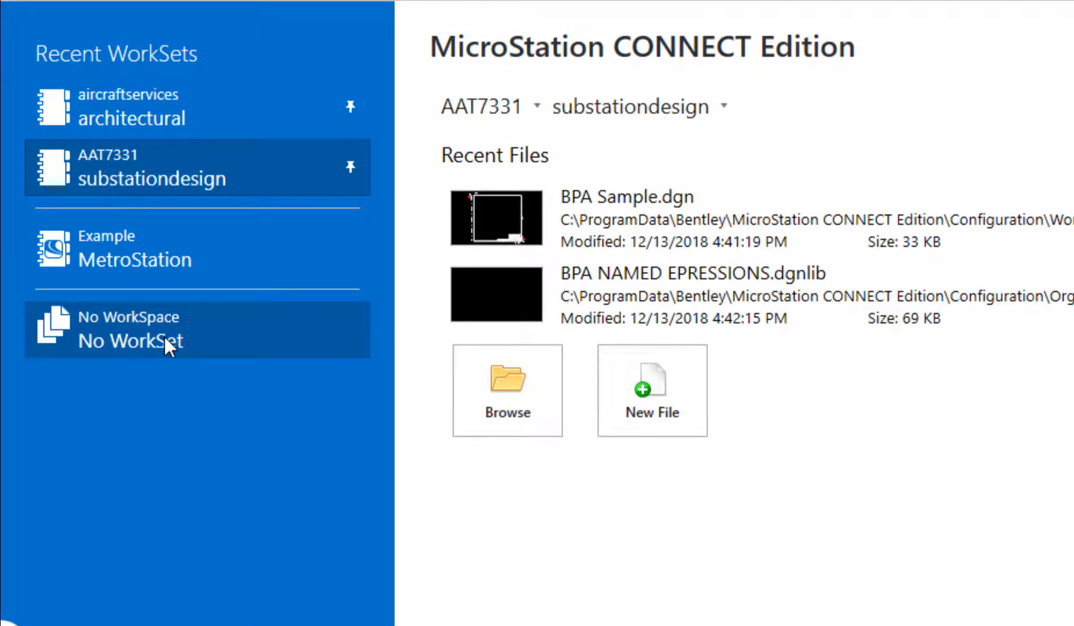
click(164, 337)
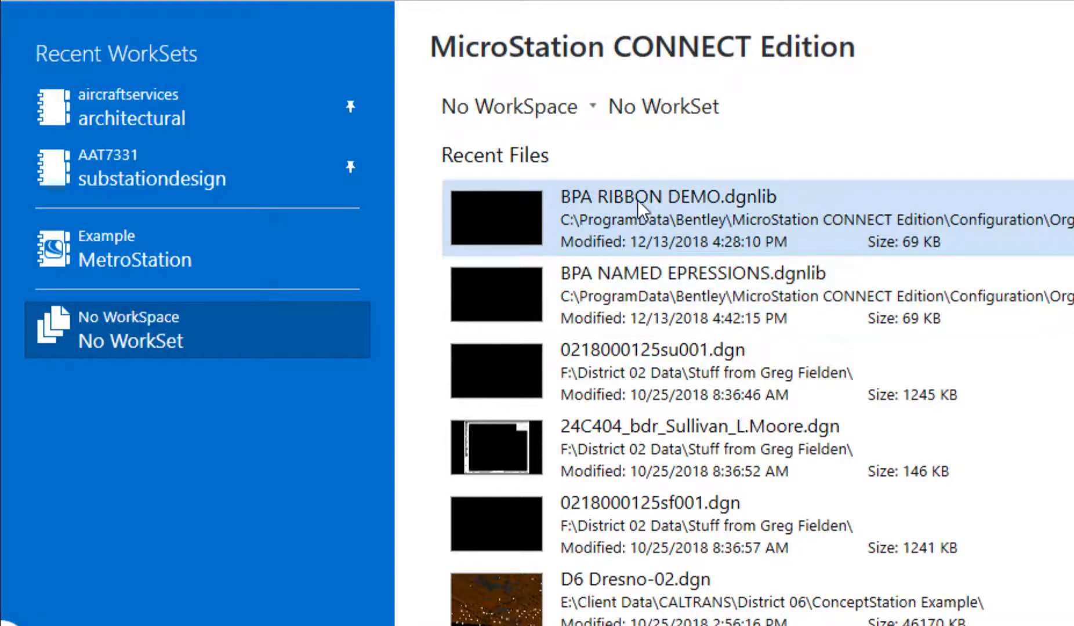
Open BPA RIBBON DEMO.dgnlib from the start page's Recent Files
click(638, 204)
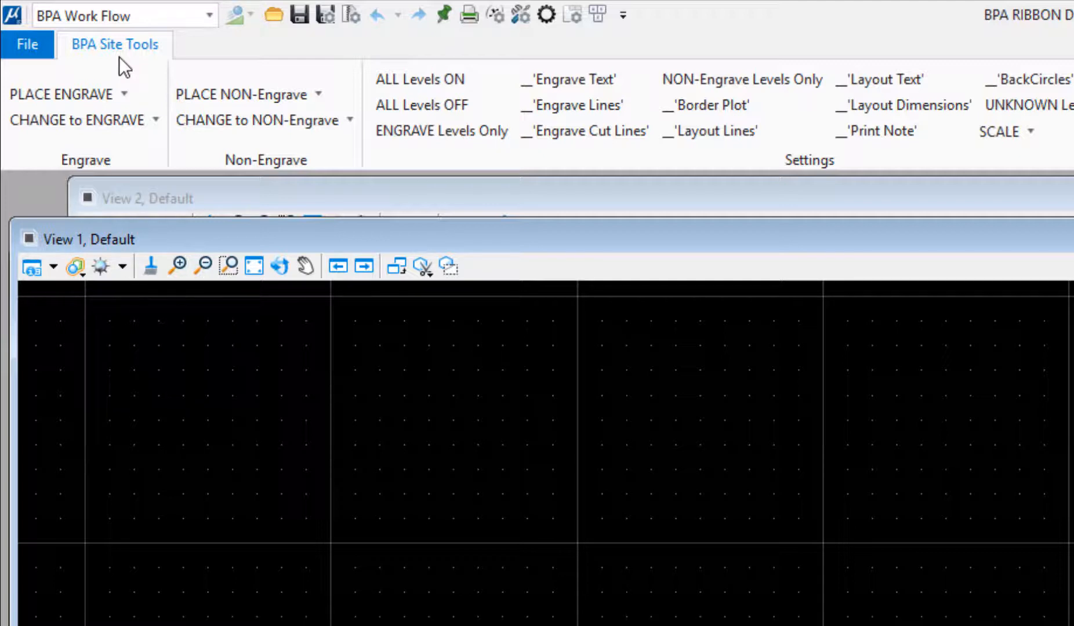
click(280, 266)
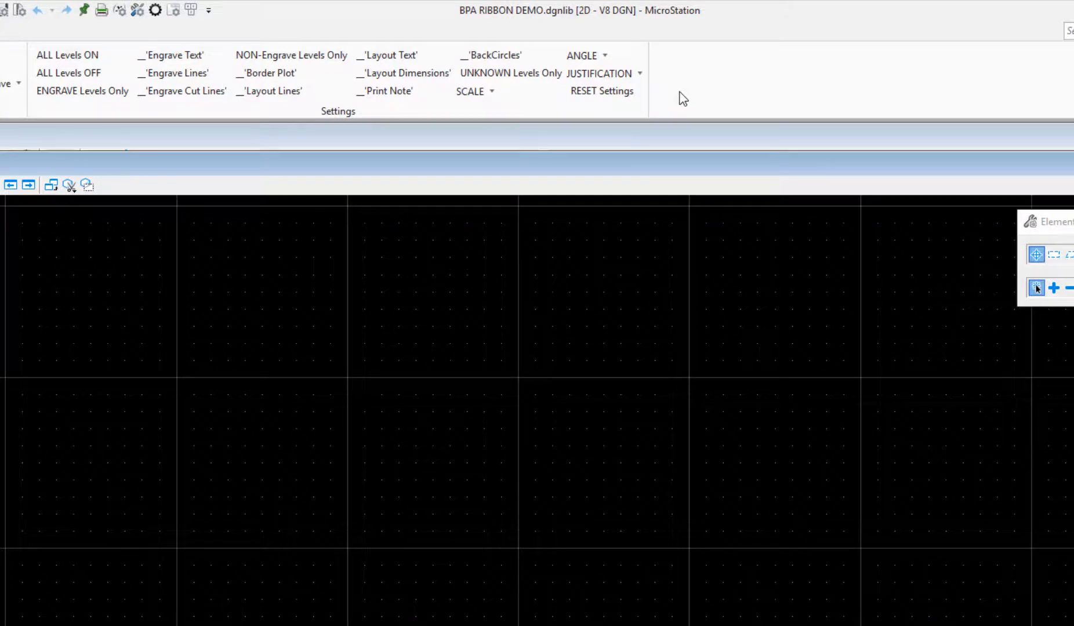
In Customize Ribbon, check the Visibility of BPA Site Tools, BPA Architectural and BPA Sub Station Design
right_click(679, 91)
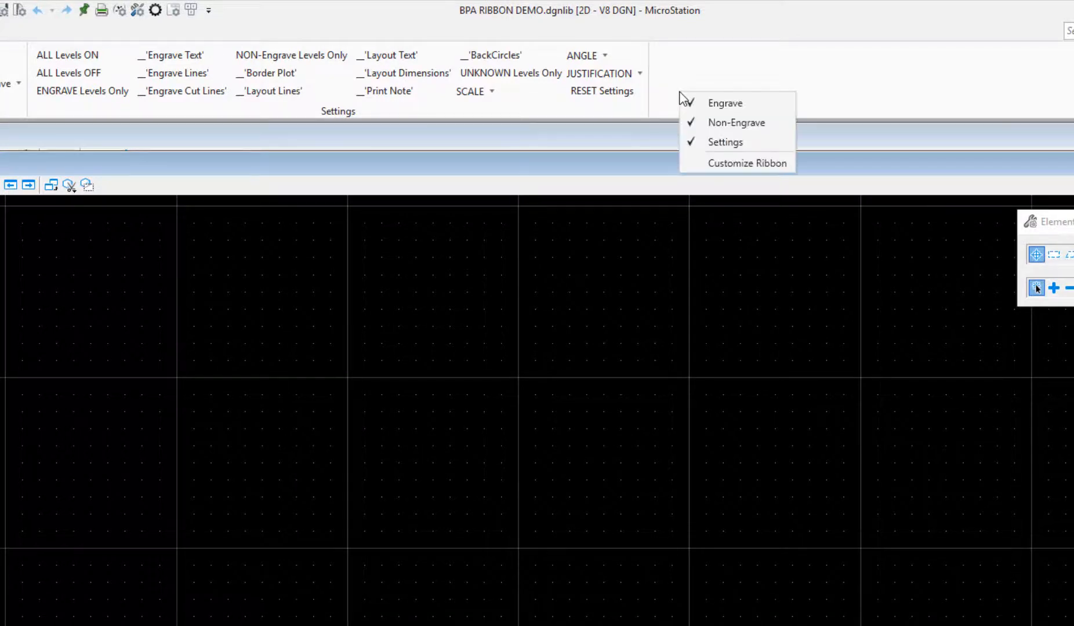
click(719, 162)
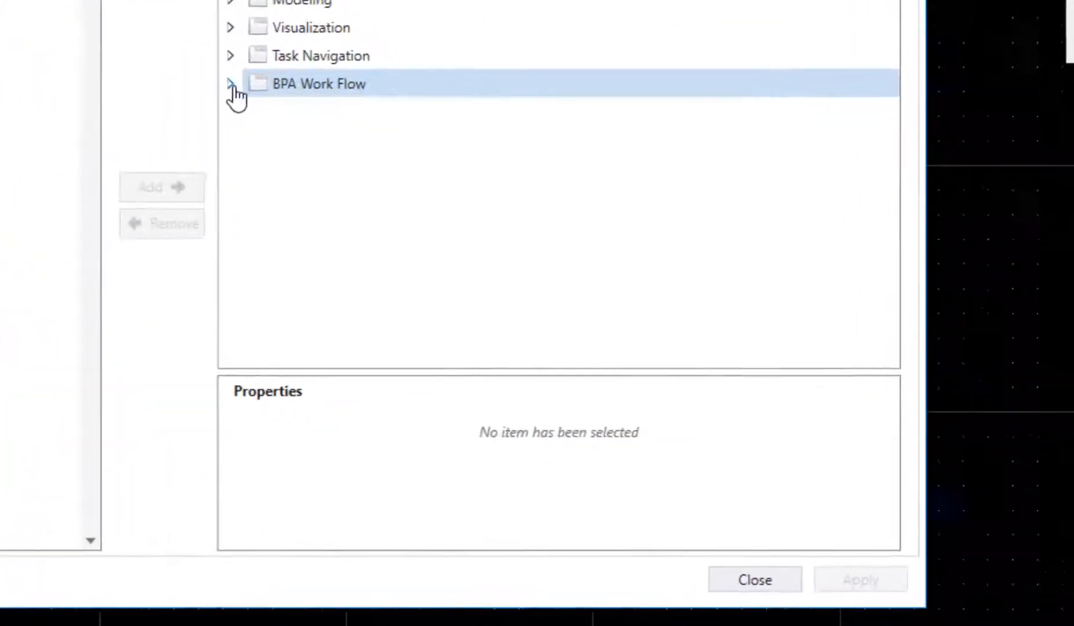
click(491, 252)
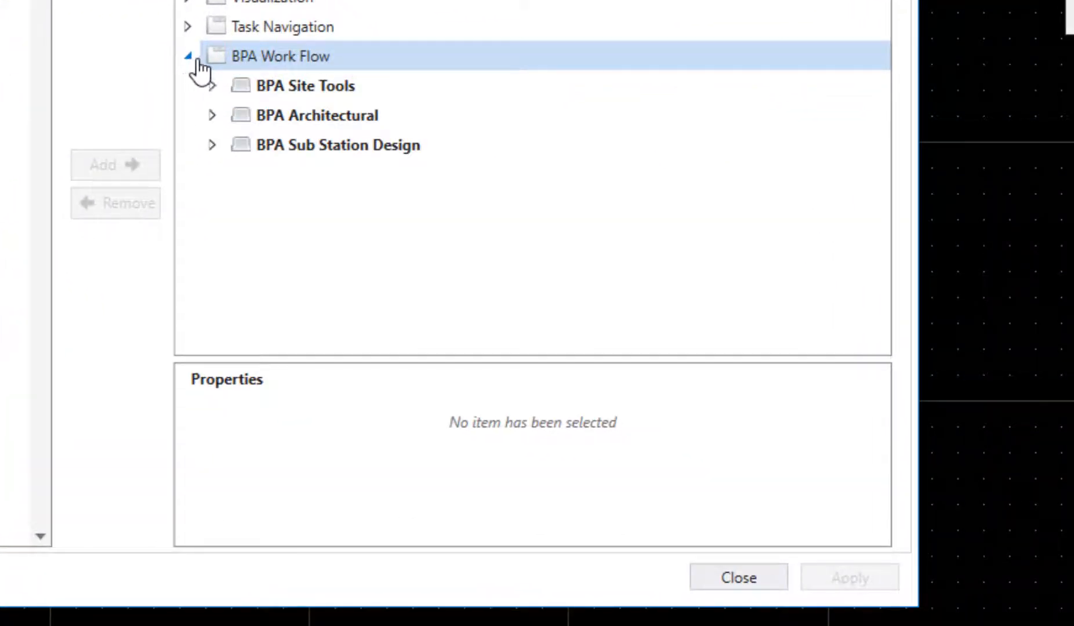
click(320, 87)
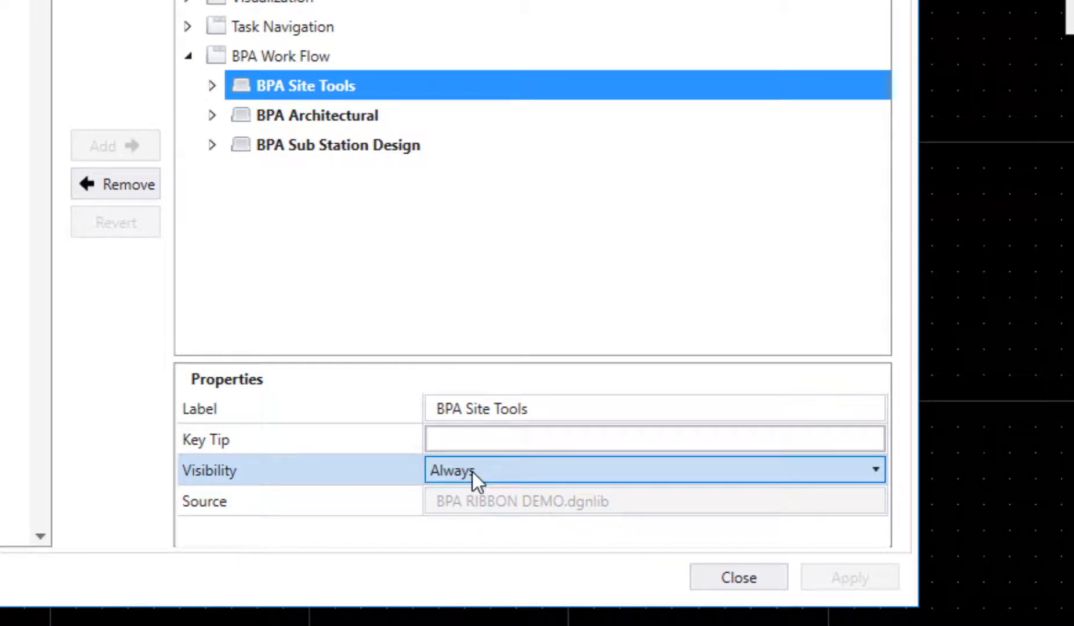
click(331, 119)
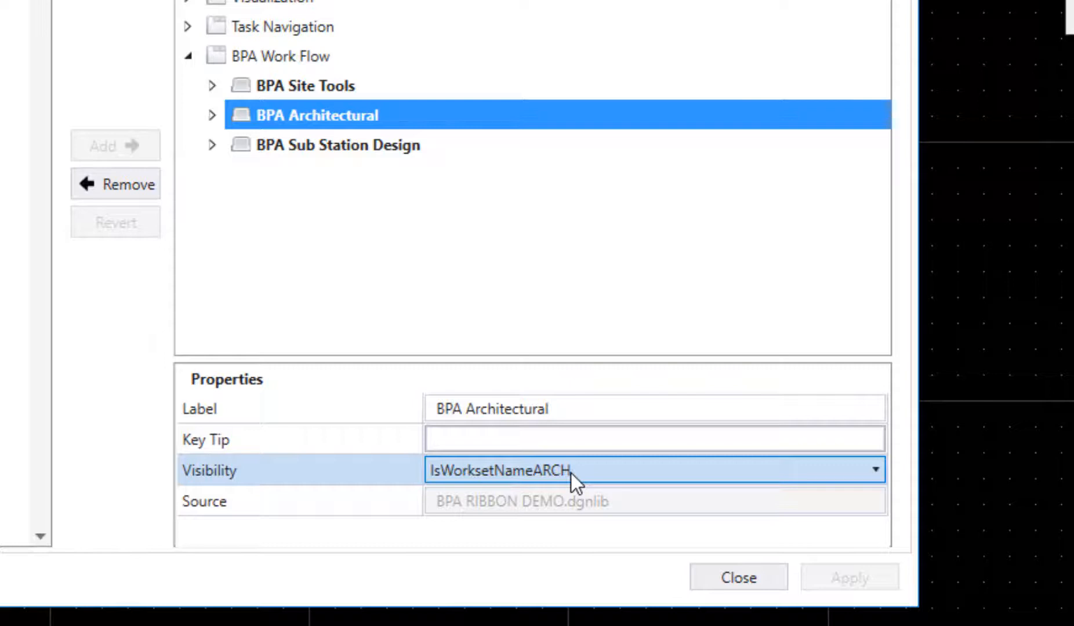
click(358, 144)
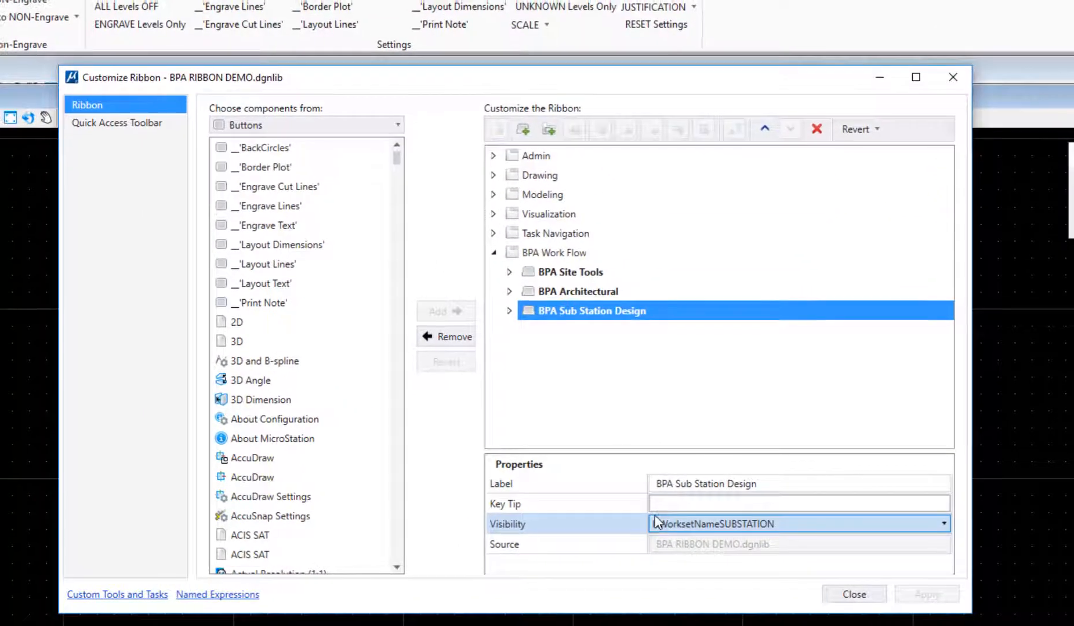
click(462, 448)
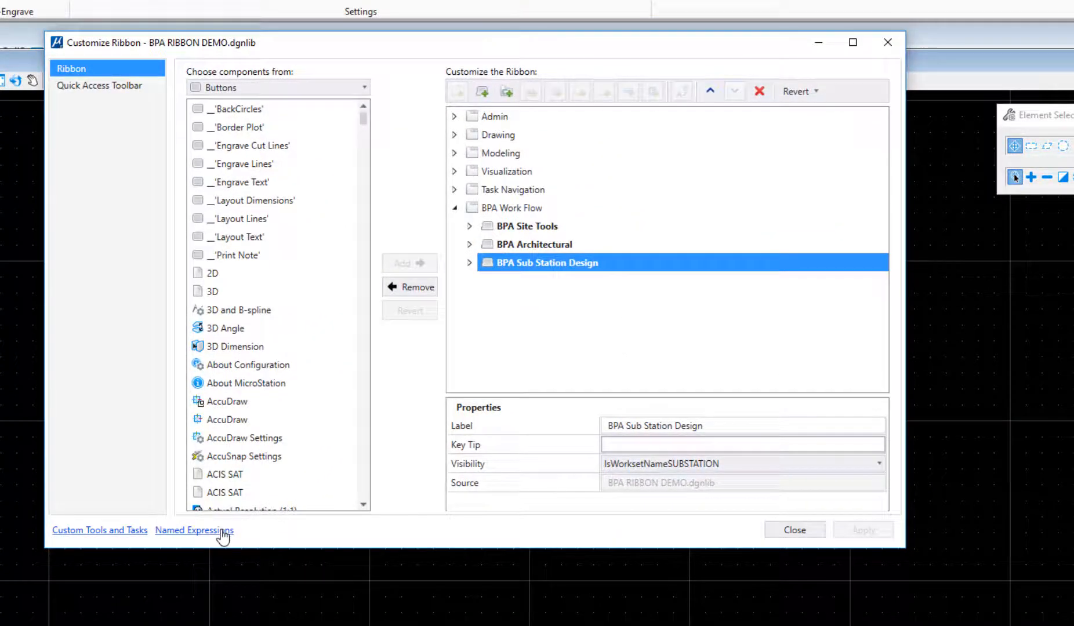
Review the IsWorksetNameARCH and IsWorksetNameSUBSTATION expressions in Named Expressions, then close that list
click(221, 530)
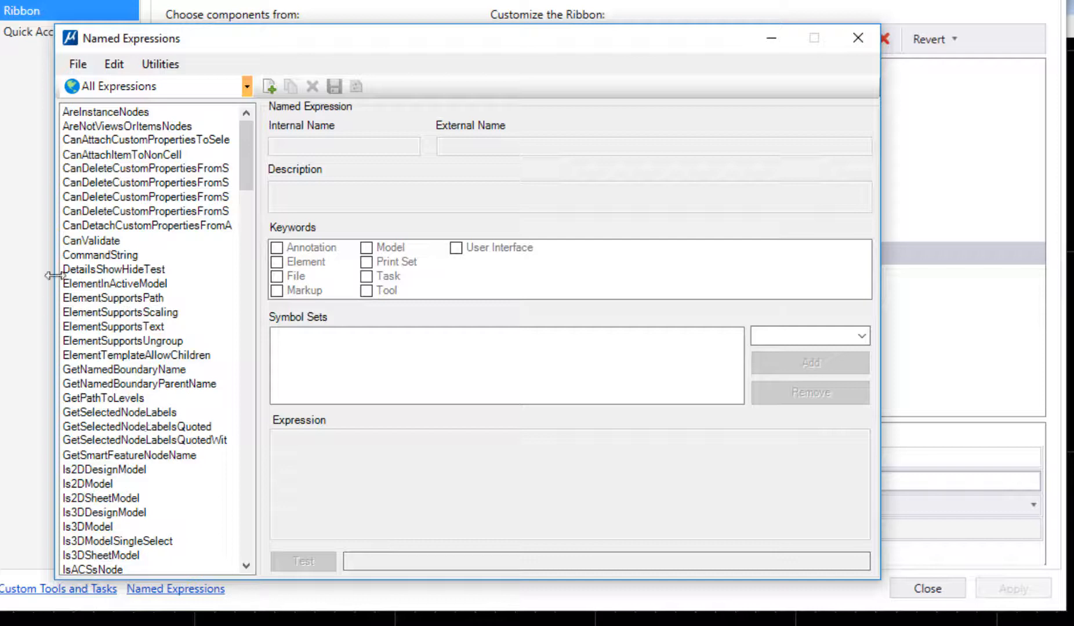
drag(251, 174, 275, 542)
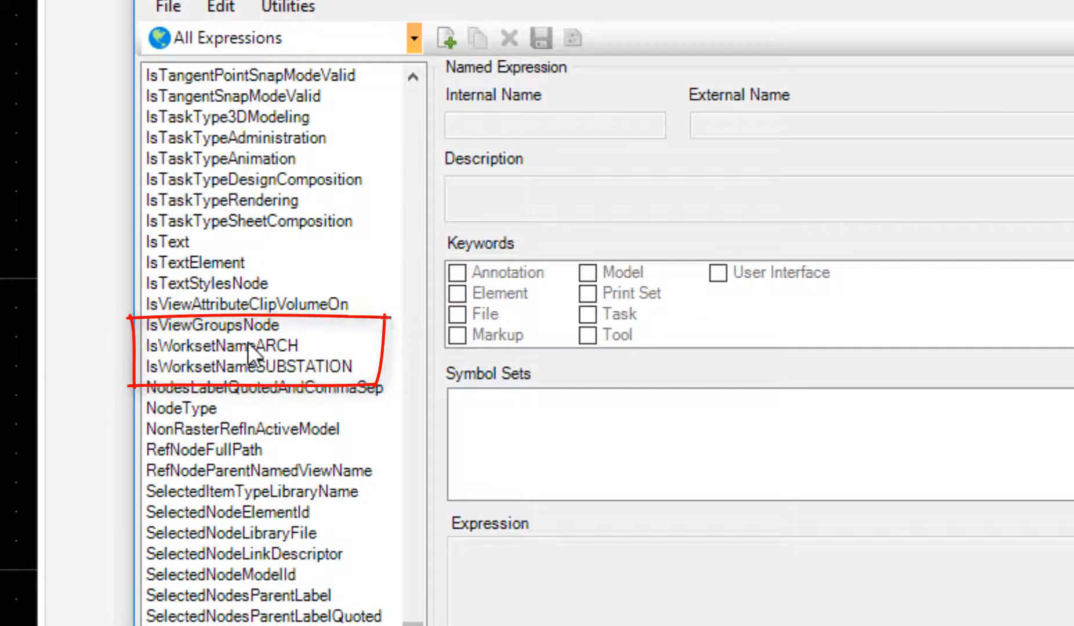
click(248, 342)
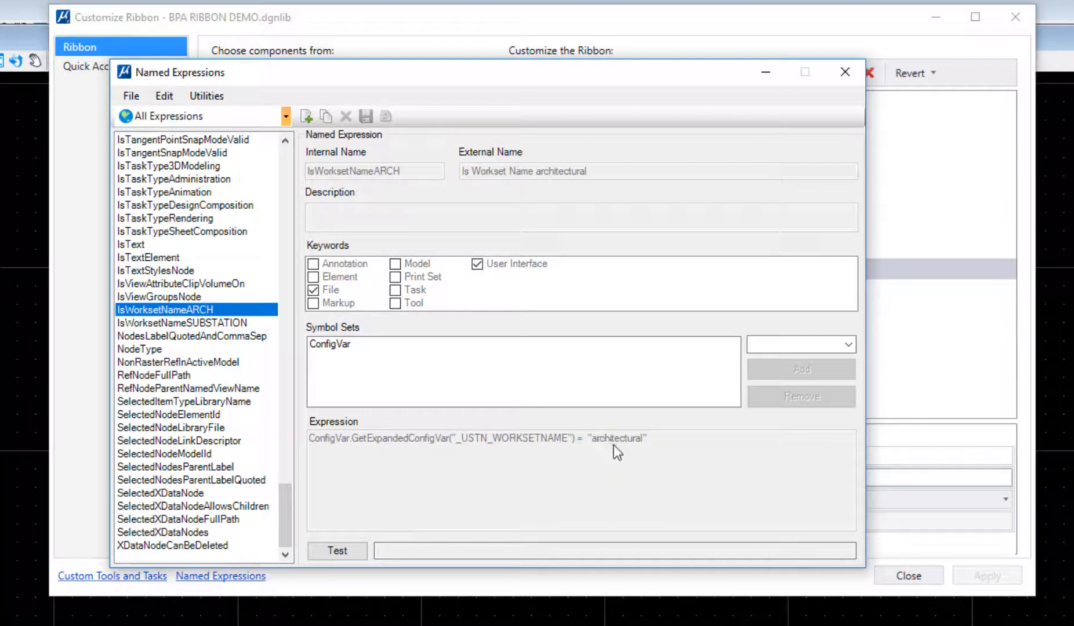
click(207, 325)
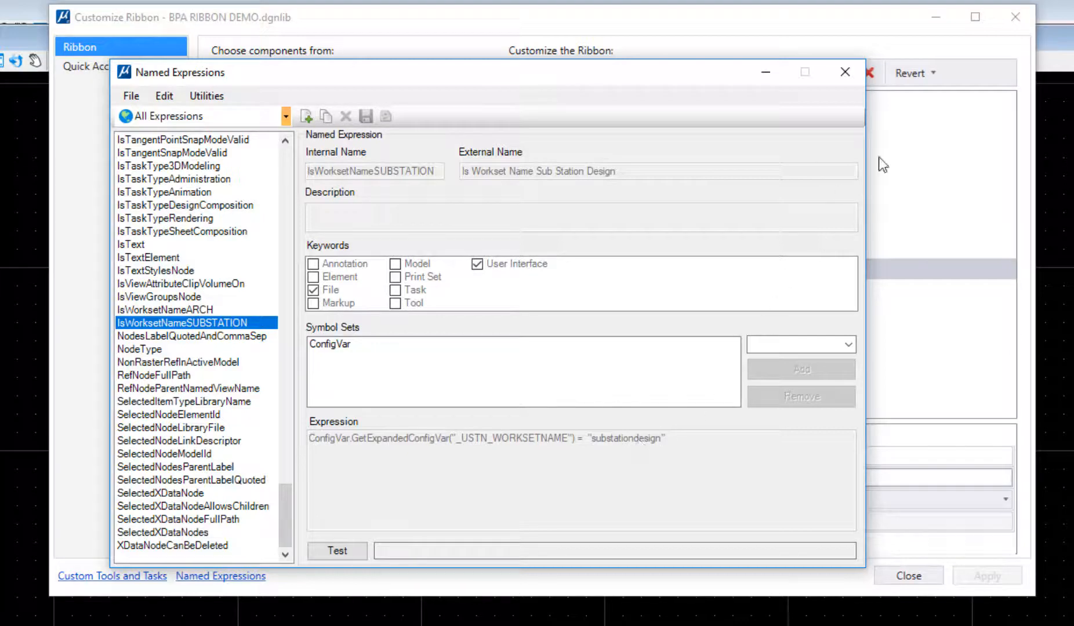
click(843, 72)
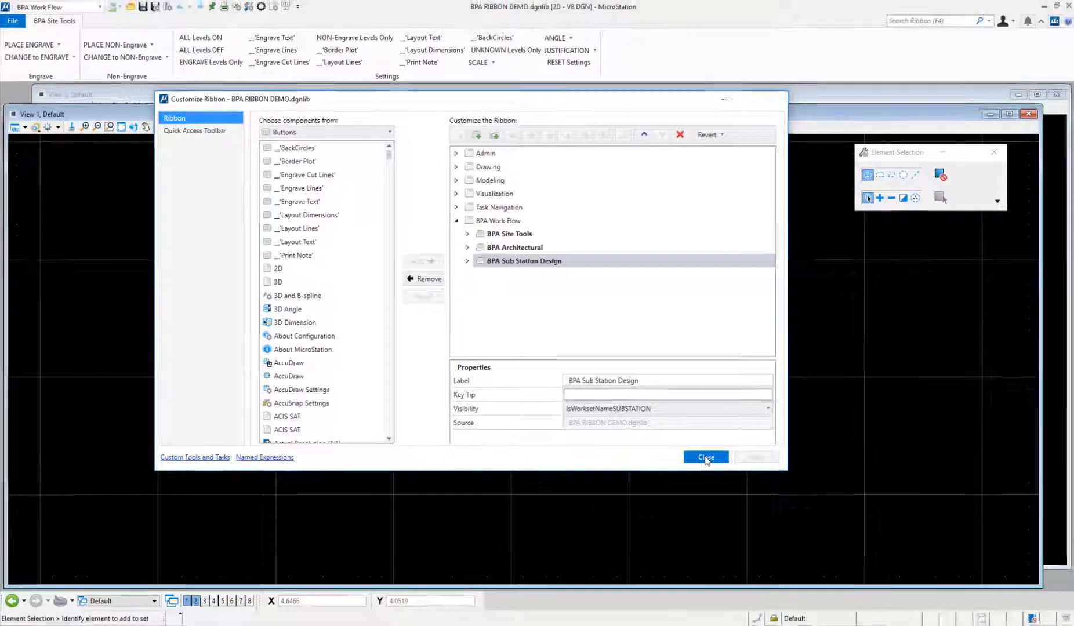
Close Customize Ribbon and the current library, then open BPA NAMED EPRESSIONS.dgnlib
click(705, 457)
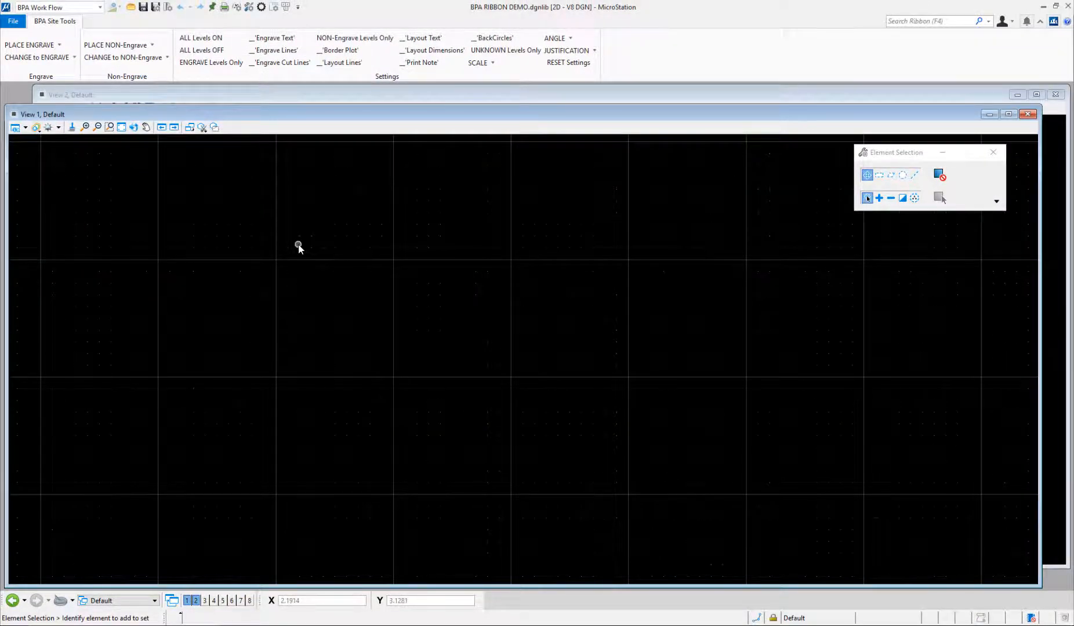
key(ctrl+w)
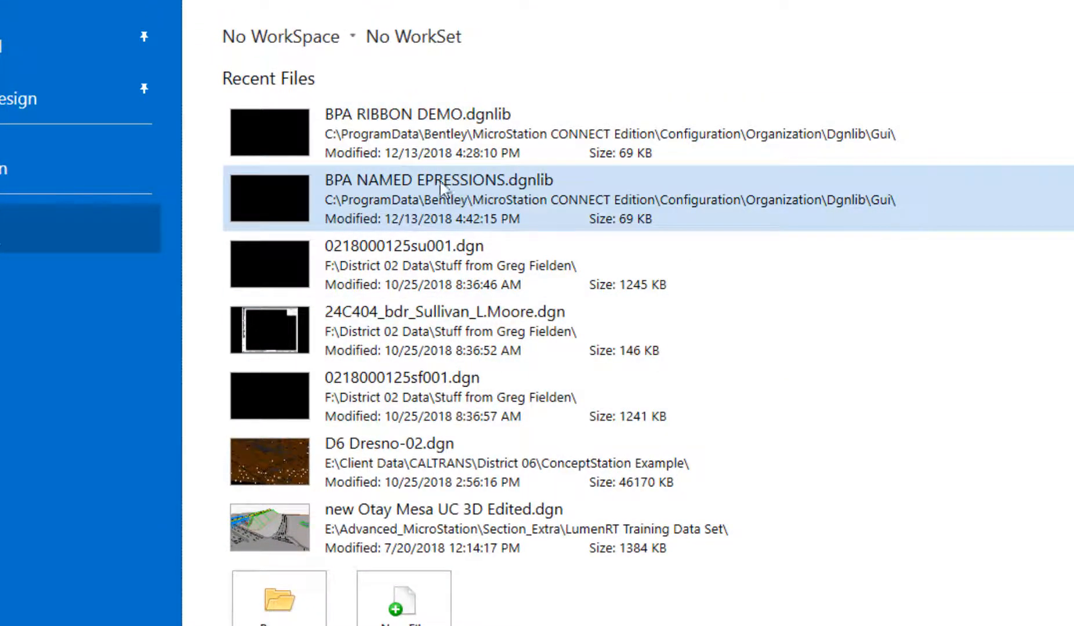
click(444, 187)
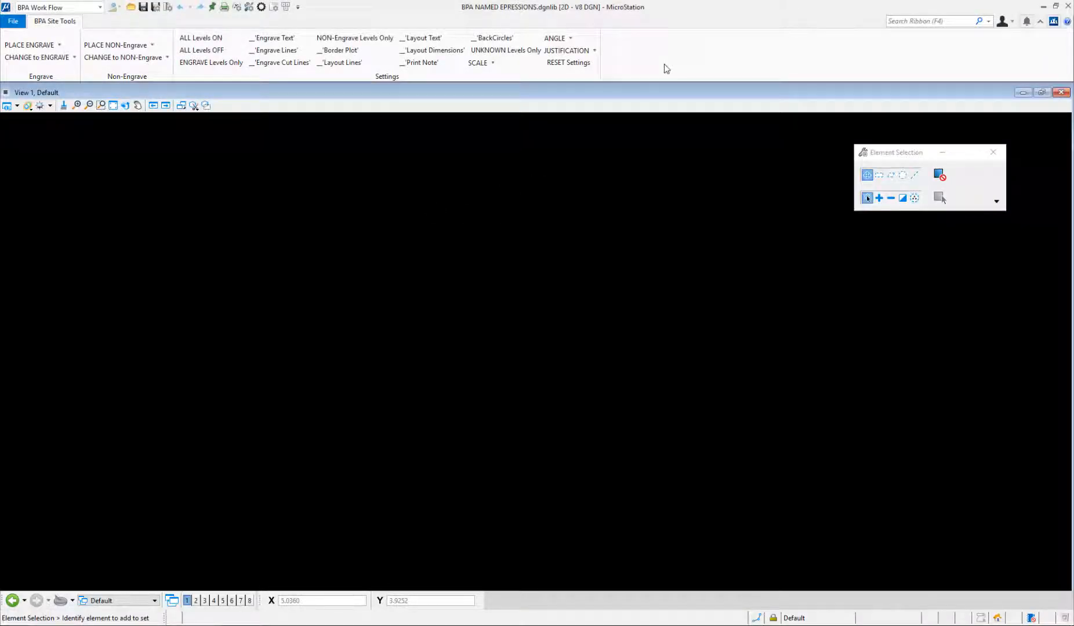
From Customize Ribbon's Named Expressions, select IsWorksetNameARCH and run Utilities > Report Symbols
right_click(666, 69)
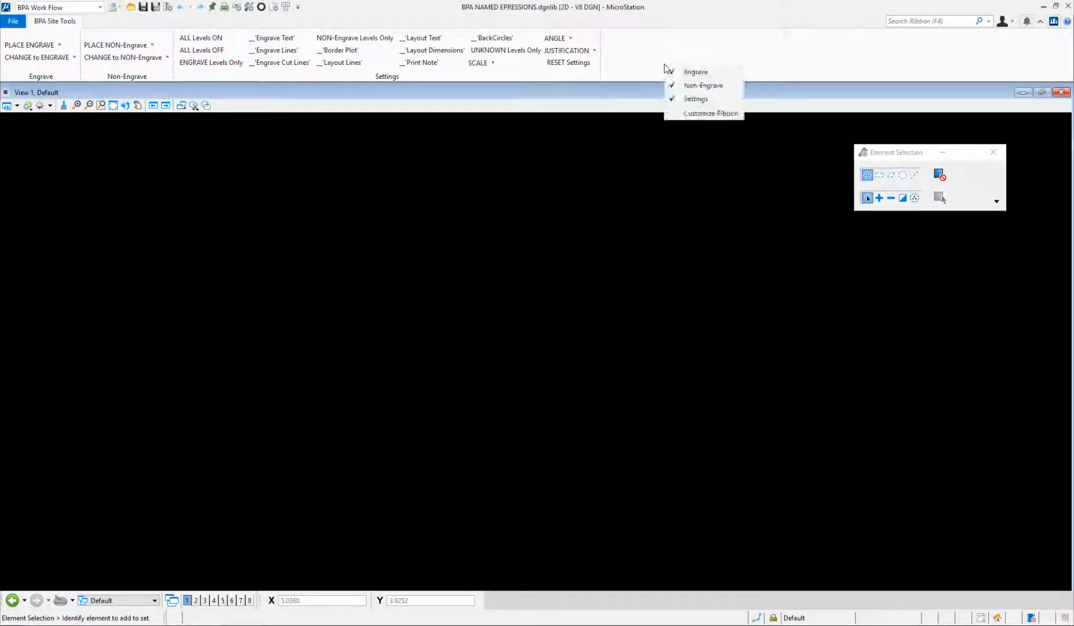
click(684, 115)
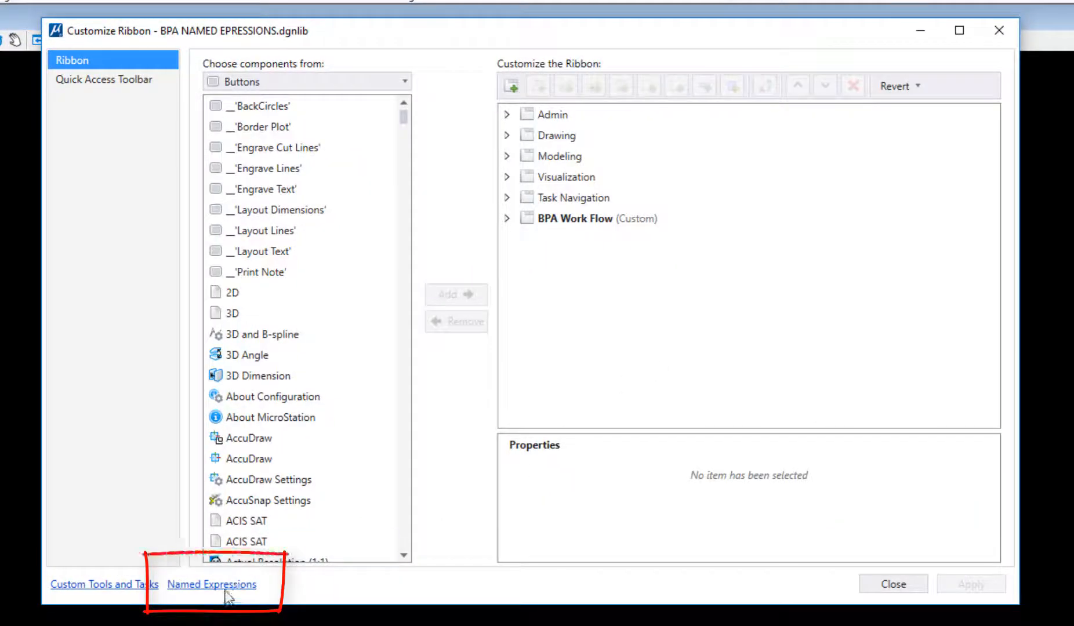
click(227, 586)
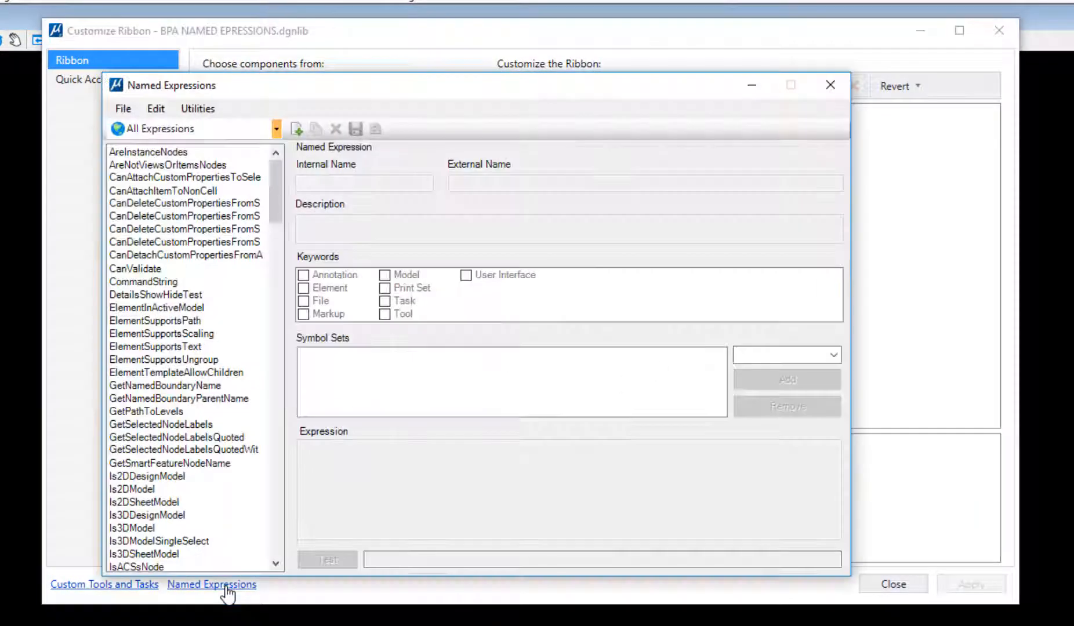
drag(276, 197, 232, 496)
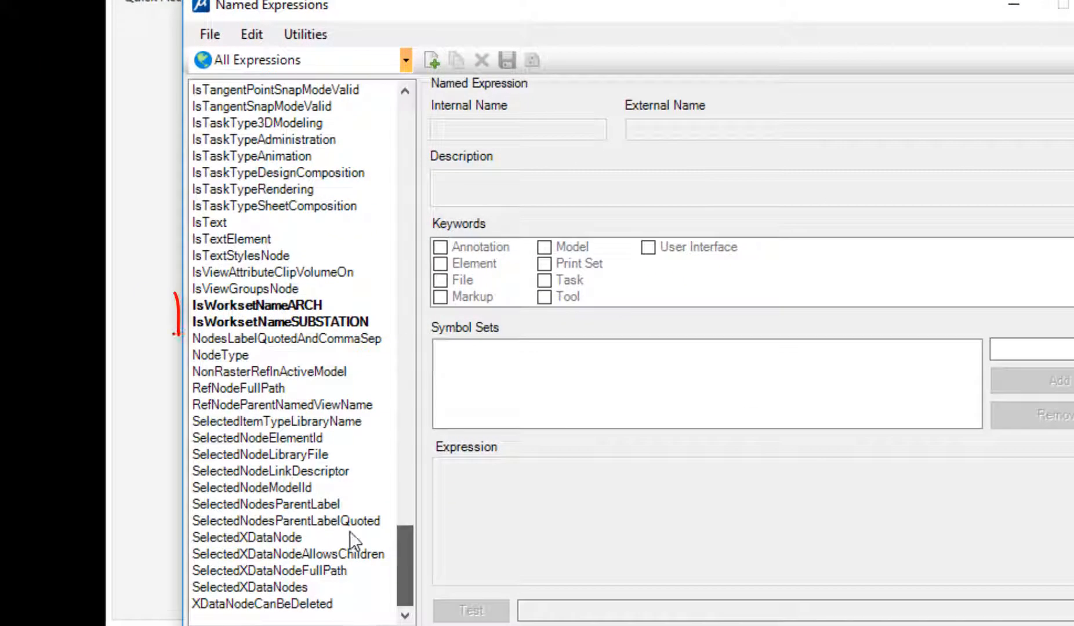
click(280, 305)
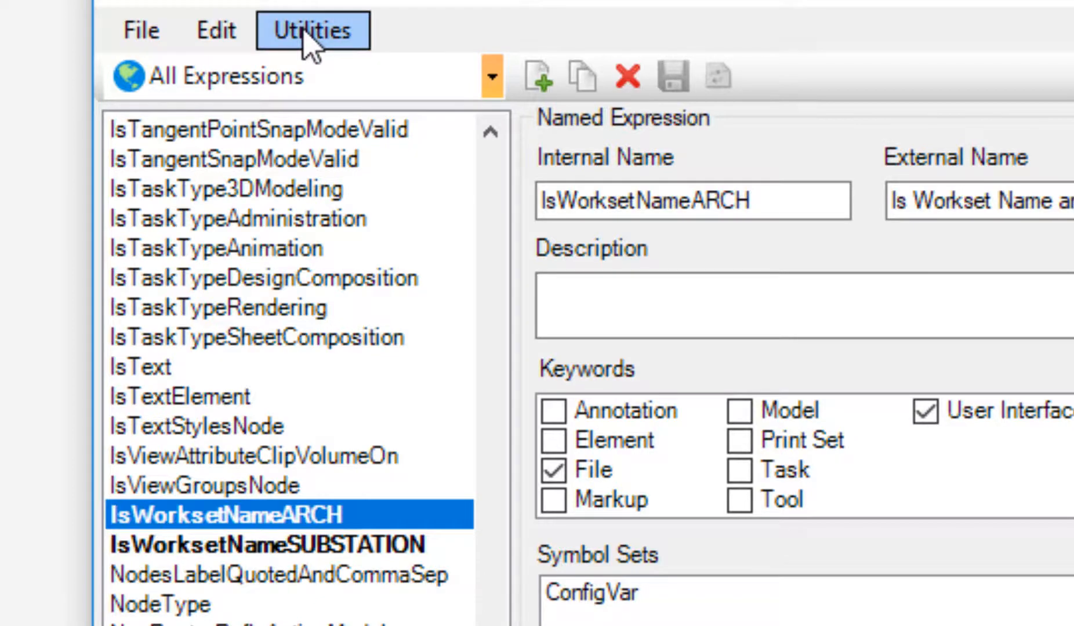
click(303, 34)
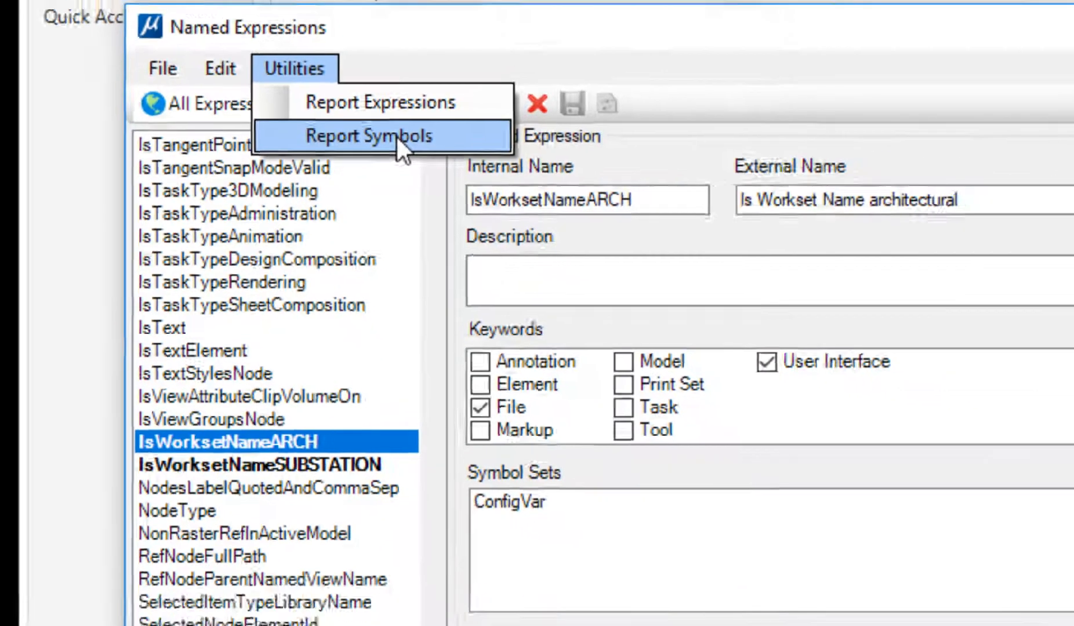
click(447, 123)
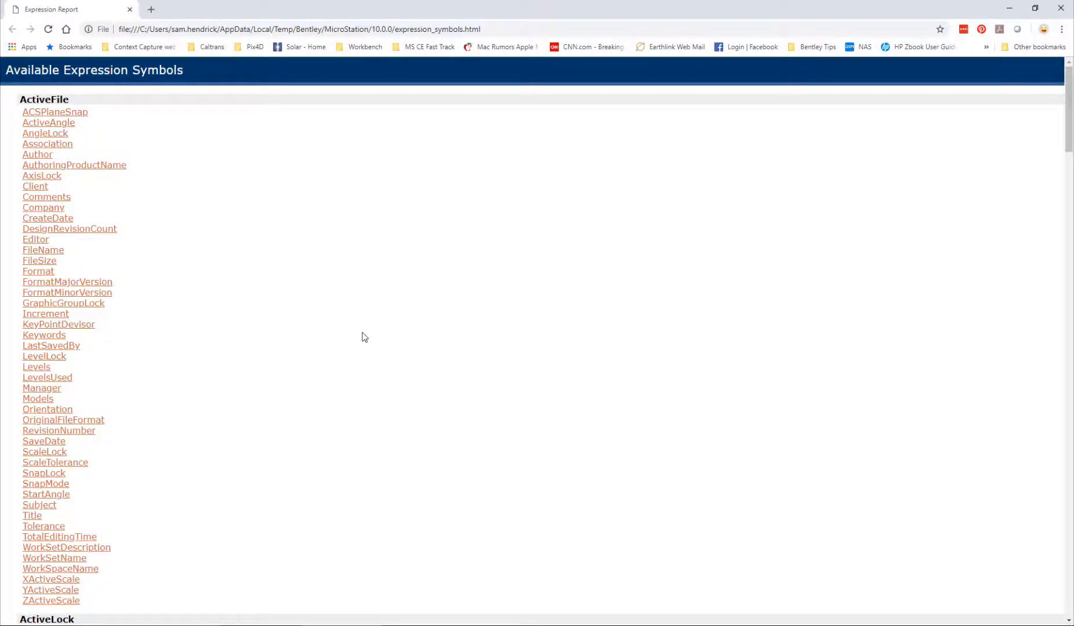
Search the report for 'config' and select IsConfigVarDefined's example expression under ConfigVar
key(ctrl+f)
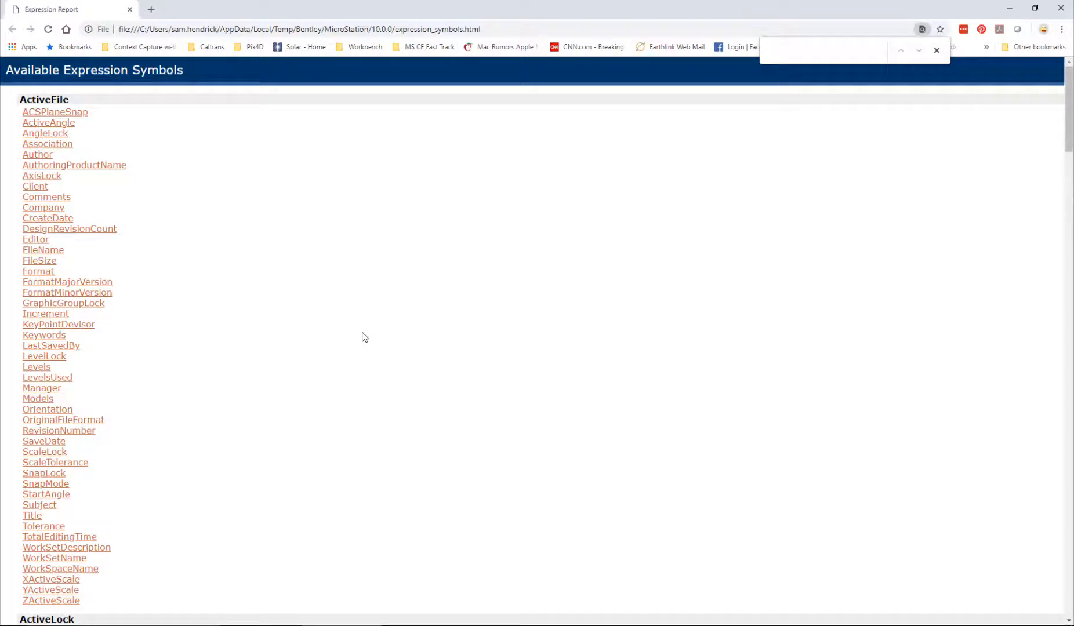
text(confu)
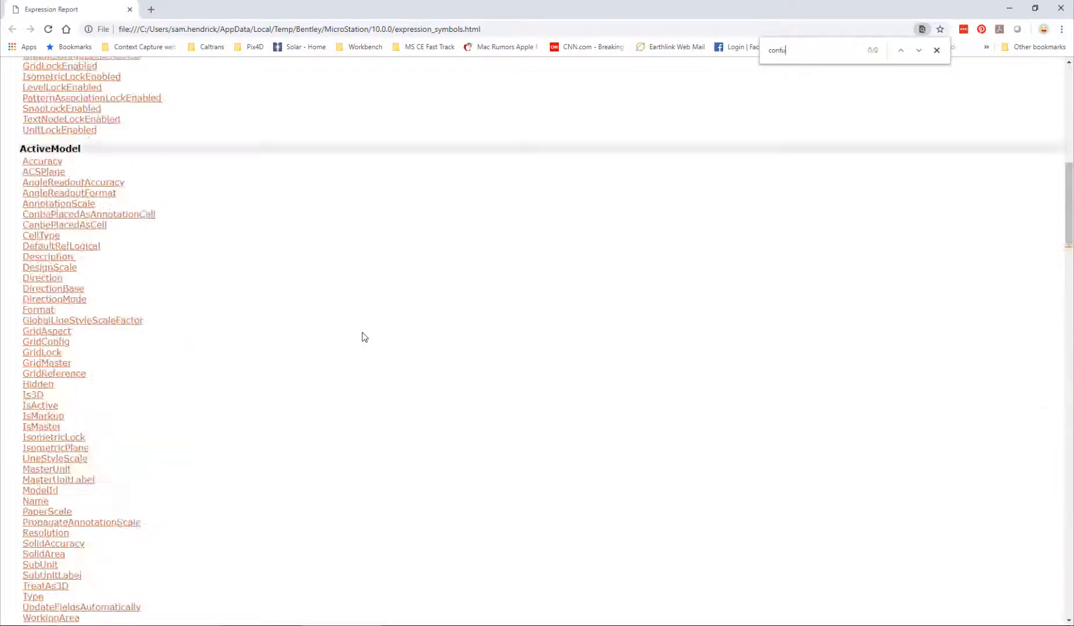
text(g)
key(BackSpace)
key(BackSpace)
text(ig)
scroll(96, 374, down, 10)
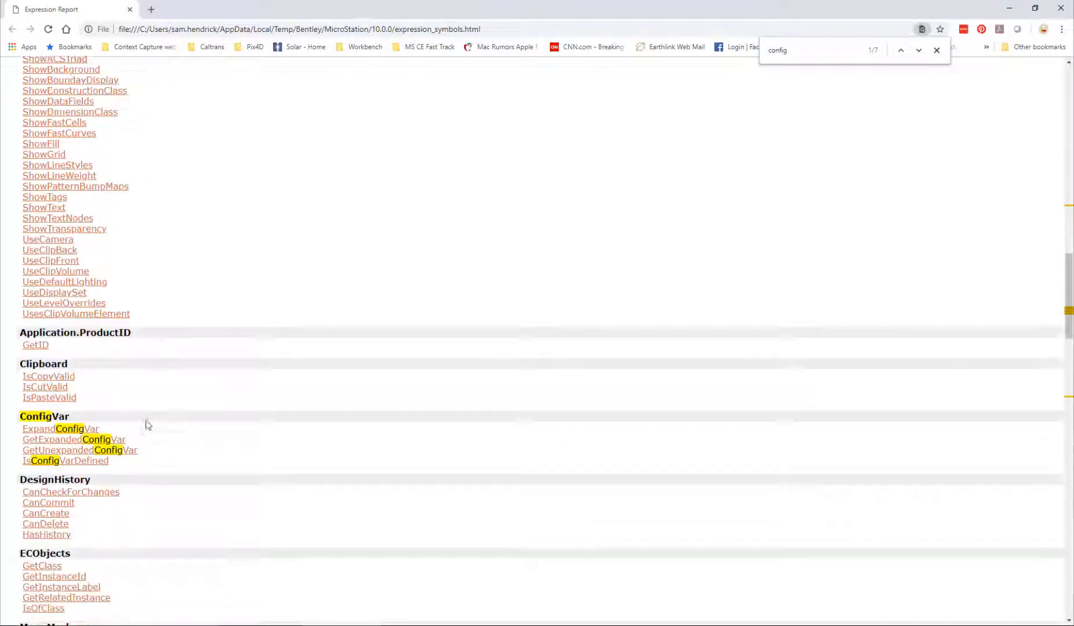
scroll(146, 425, down, 3)
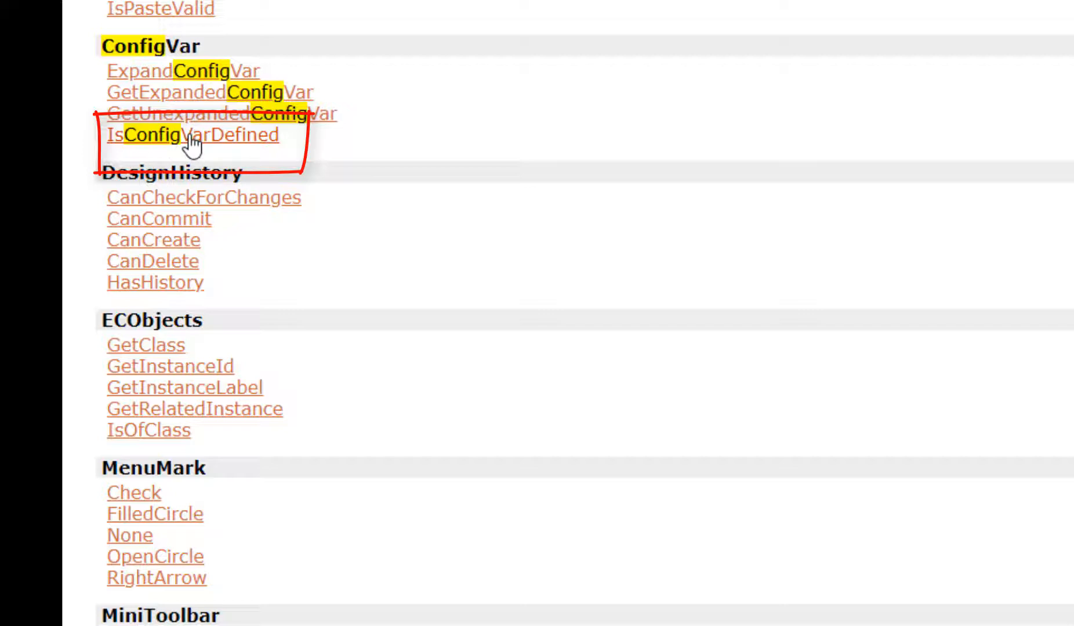
click(193, 140)
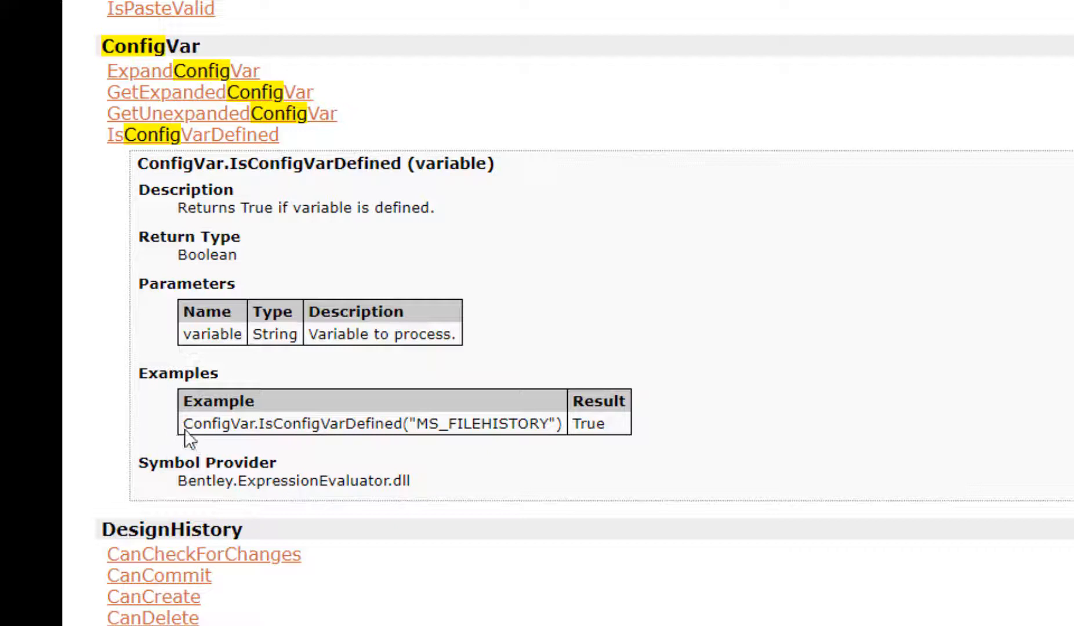
drag(189, 422, 566, 423)
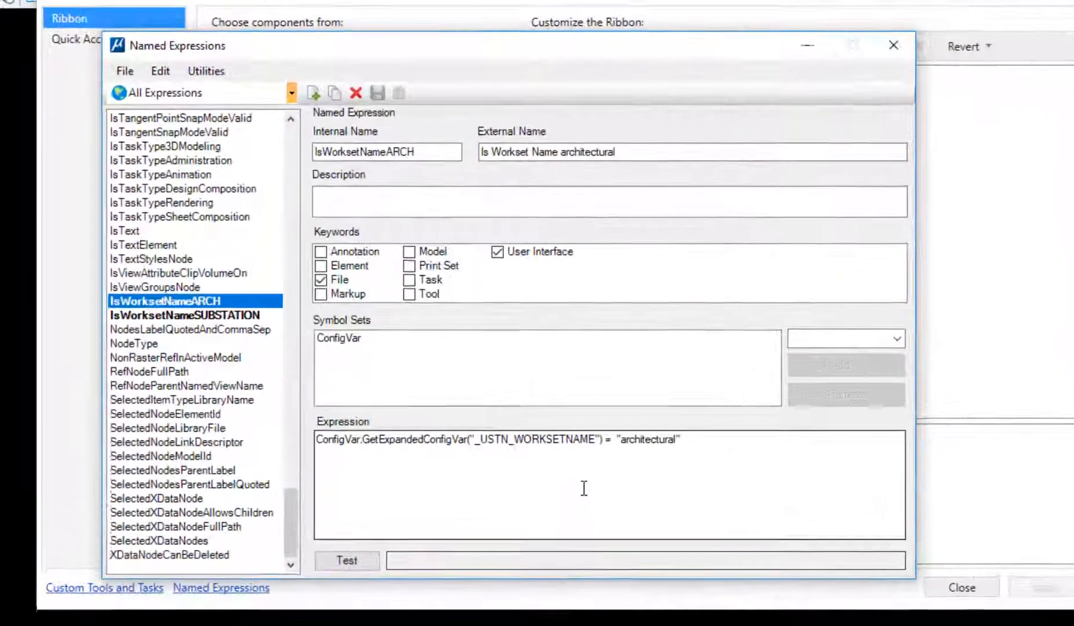
Review the ARCH expression's lines, then close Named Expressions and the Customize Ribbon dialog
click(365, 489)
click(354, 456)
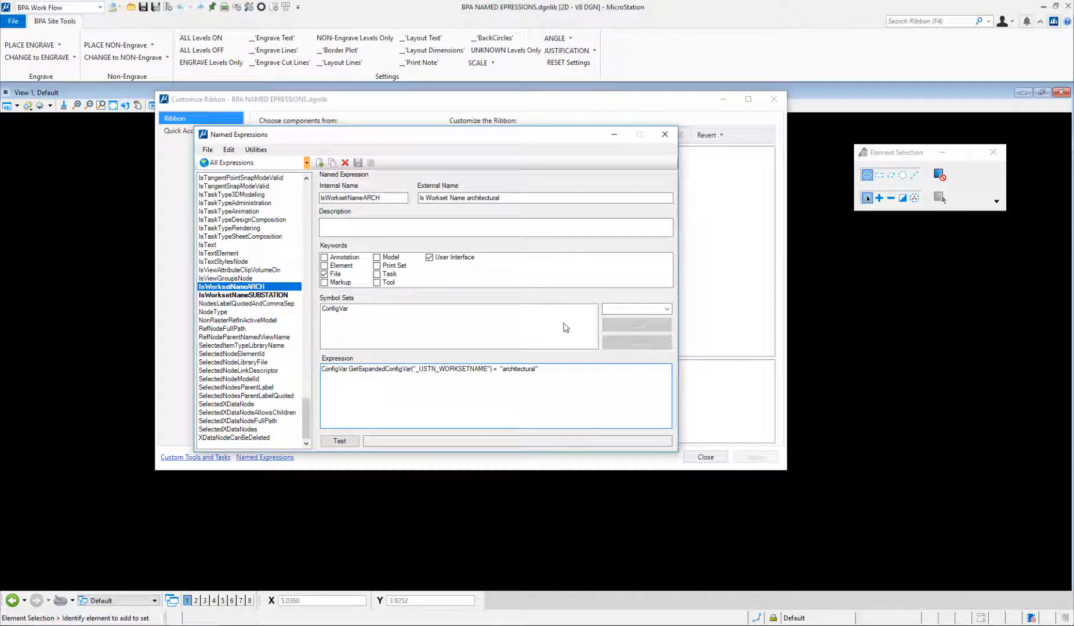
click(664, 134)
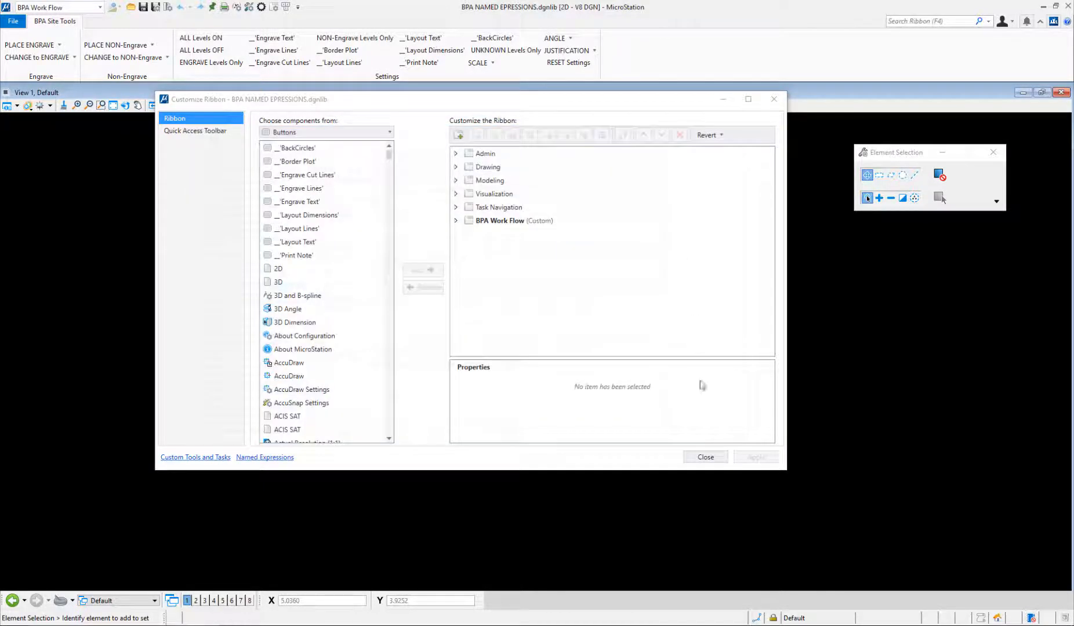
click(706, 457)
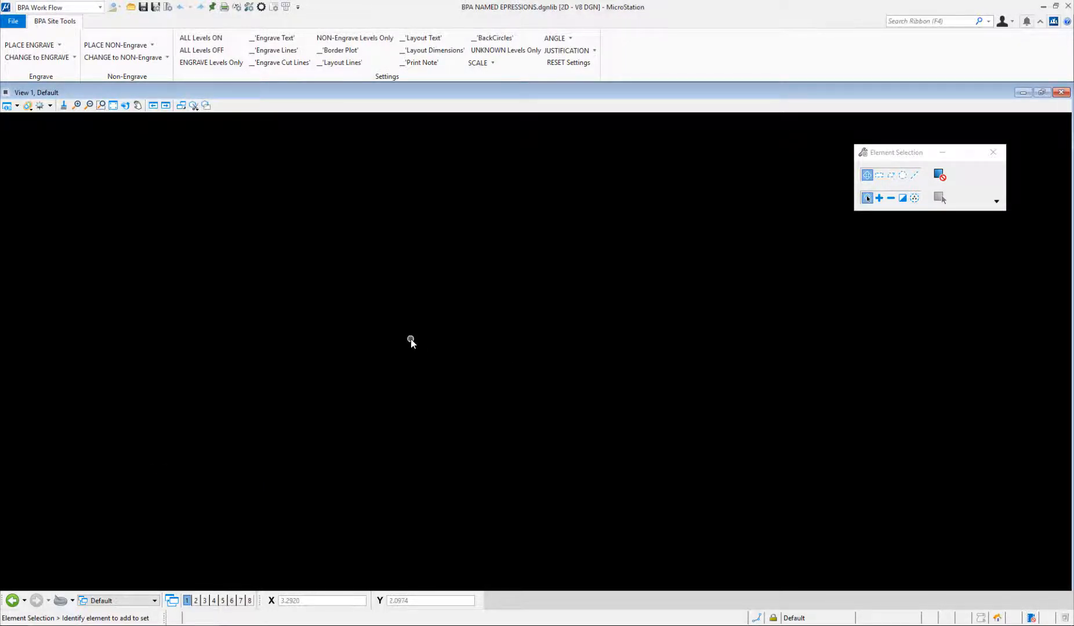